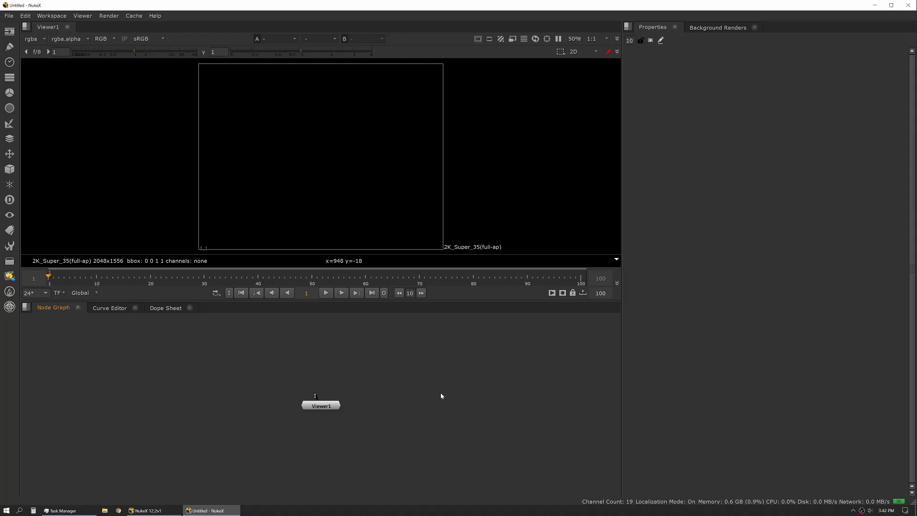
Step: Add a path substitution row in the general preferences and enter /Volumes/driveA as its OSX path
key(shift+s)
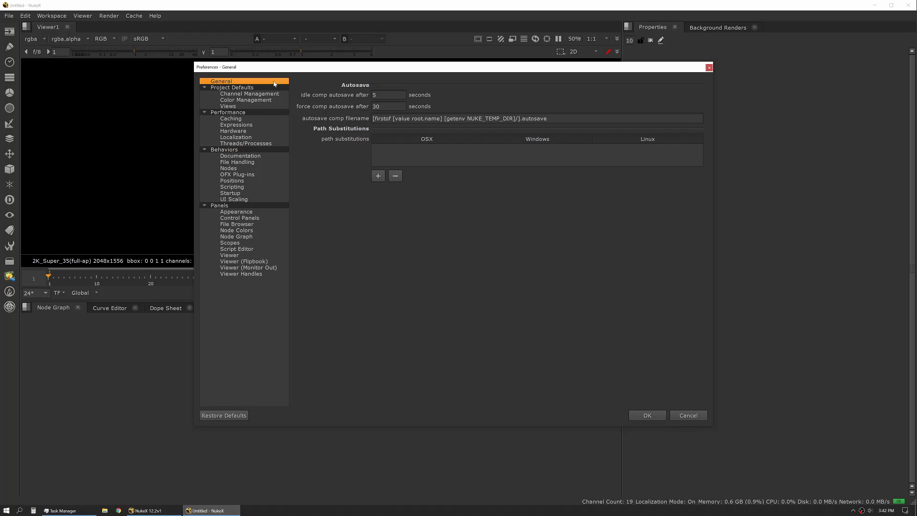
mouse_move(400, 147)
click(378, 176)
click(396, 152)
click(395, 175)
click(392, 149)
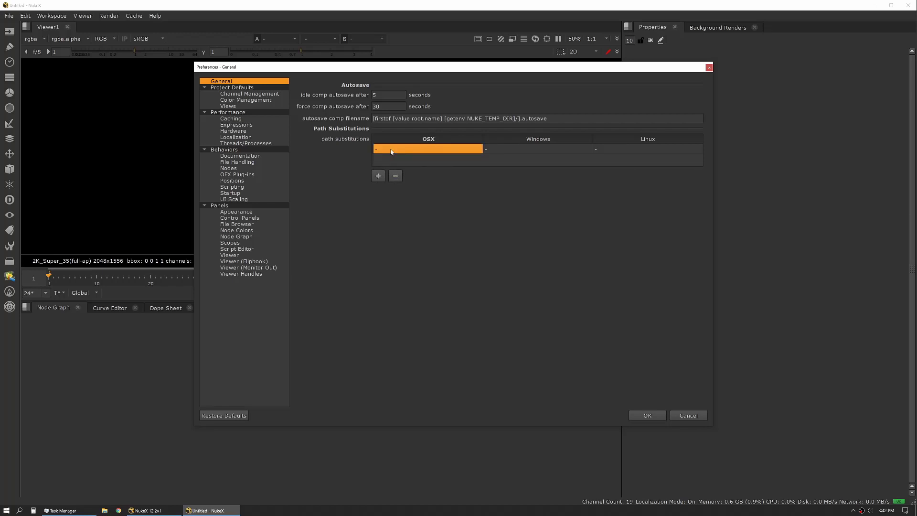
click(392, 149)
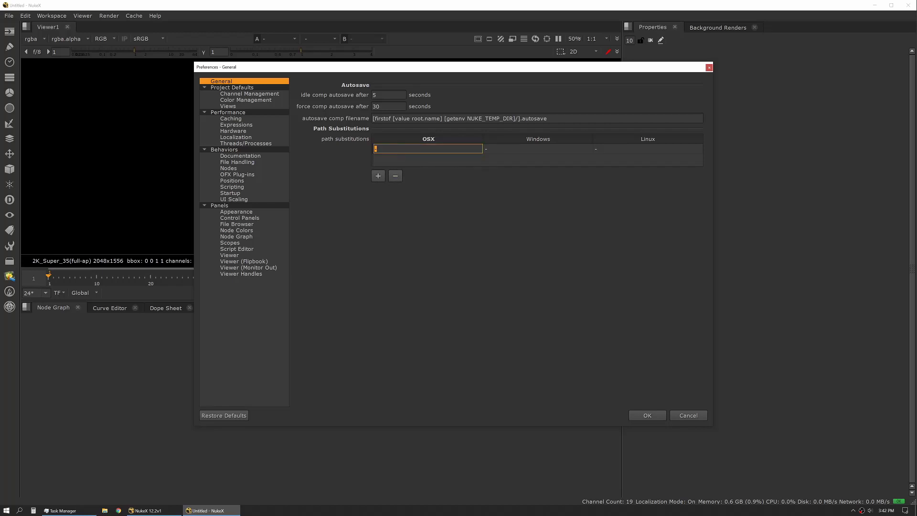
text(/Volumes/driveA)
Step: Set the Windows path of the new path substitution to P:\\driveA\
click(490, 153)
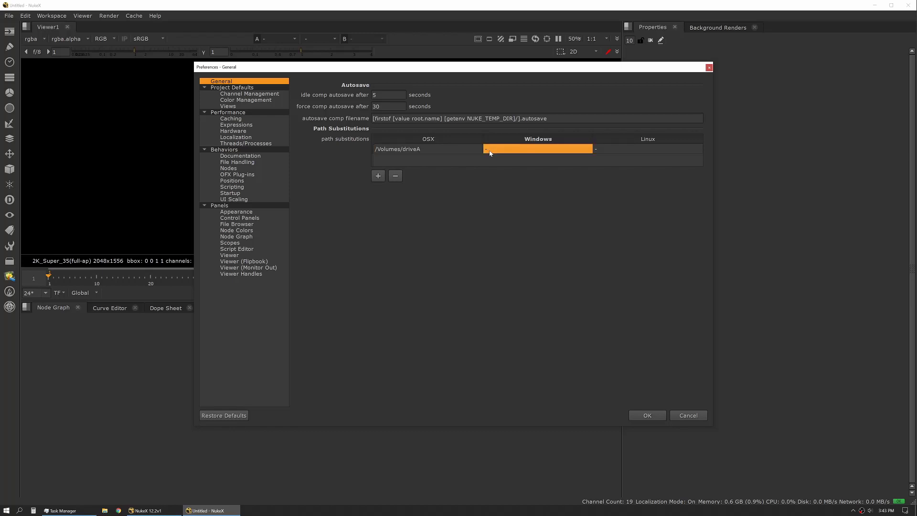
click(490, 154)
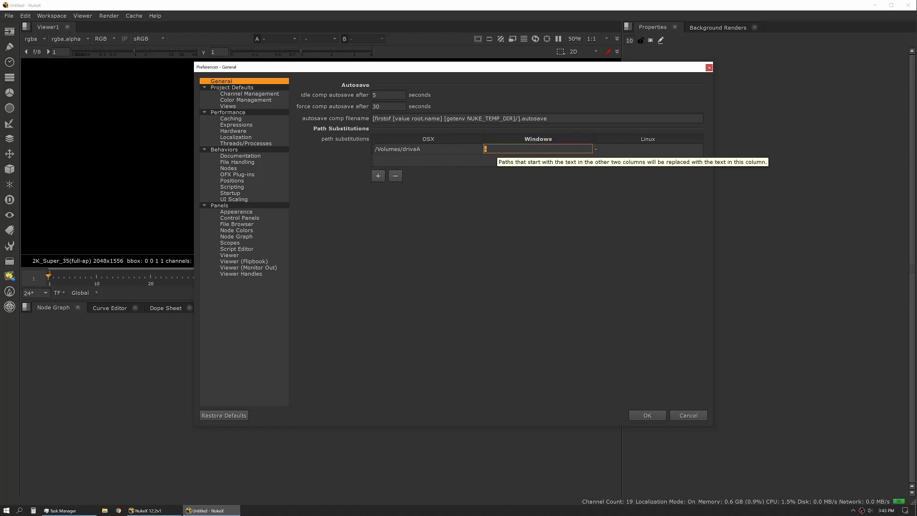
text(\\share)
key(BackSpace)
key(BackSpace)
key(BackSpace)
key(BackSpace)
key(BackSpace)
key(BackSpace)
text(P:\)
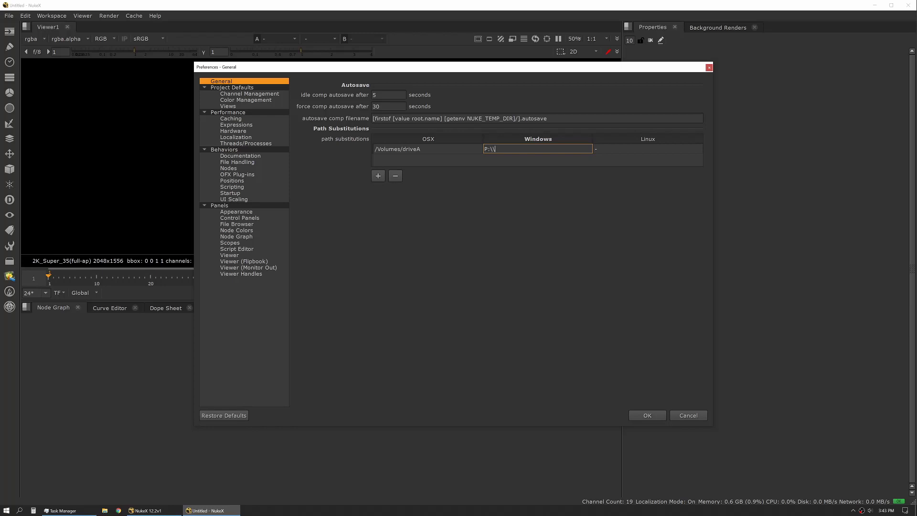
text(\driveA\)
Step: Enter /mnt/driveA as the Linux path of the substitution and discard the preferences changes
key(Tab)
text(/)
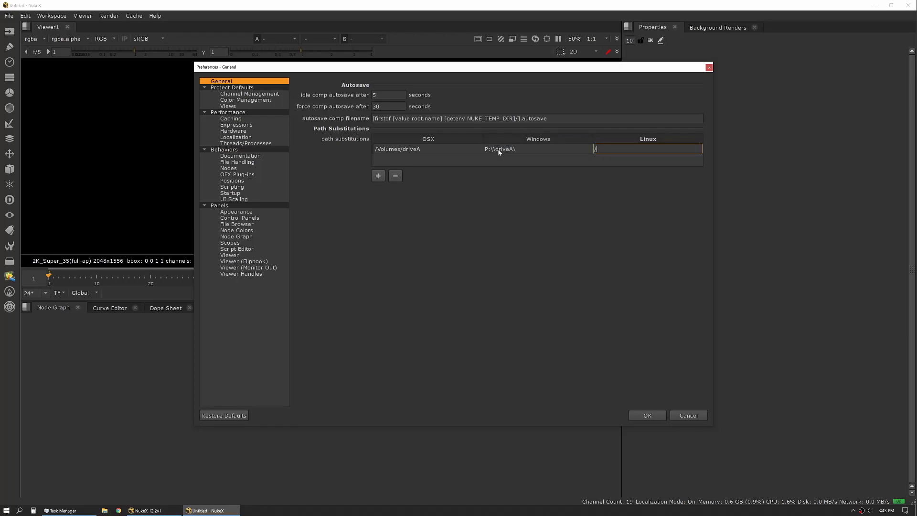
text(mnt/drive)
key(Return)
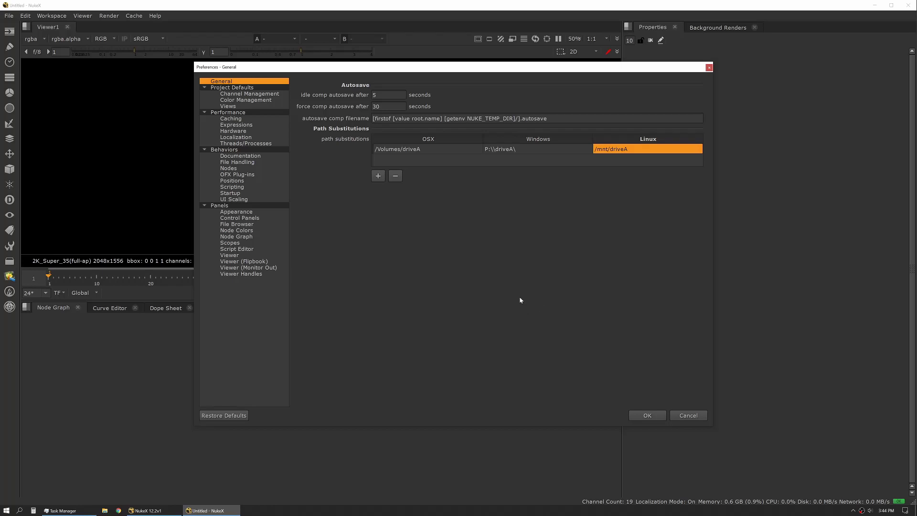
click(688, 415)
Step: Switch to File Explorer and open init.py from the dotnuke folder on the Desktop
key(super+e)
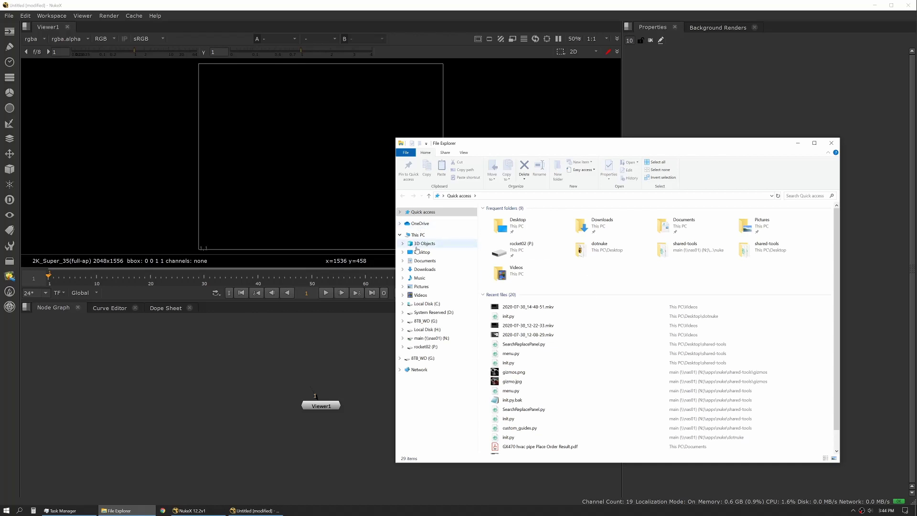
click(432, 253)
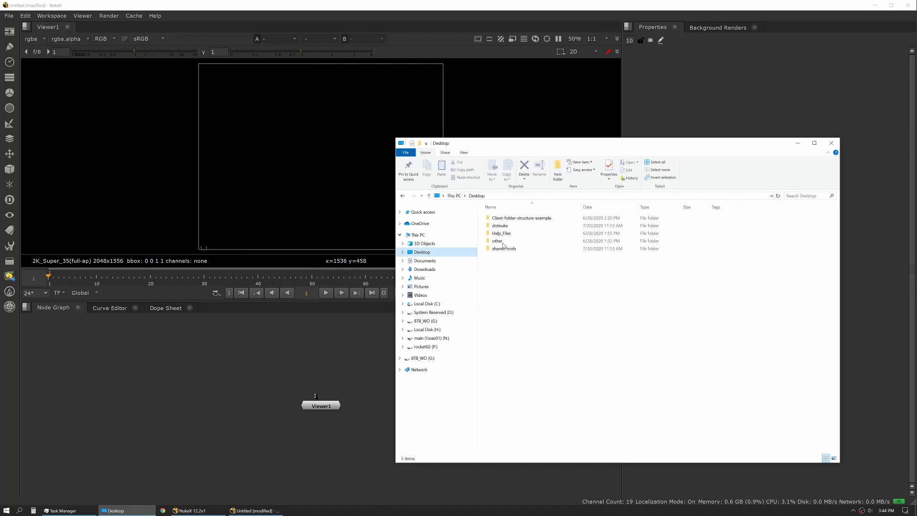
double_click(499, 225)
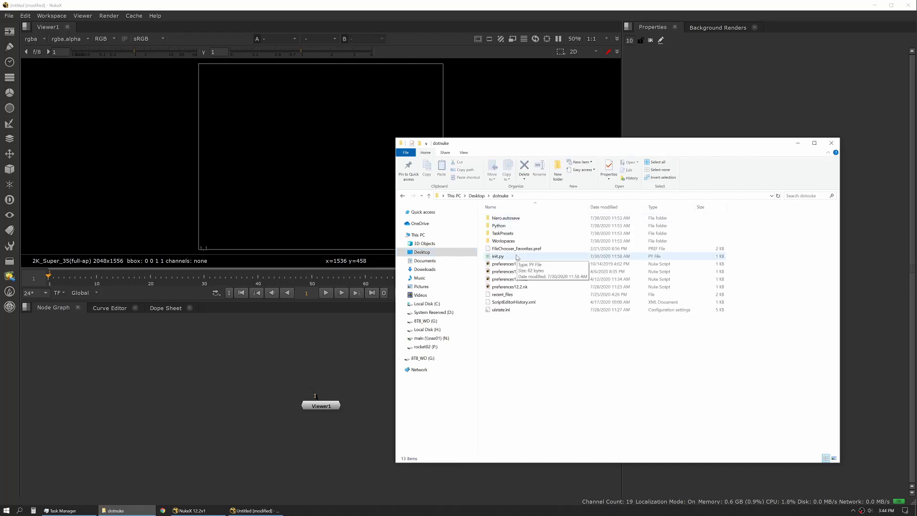
double_click(499, 256)
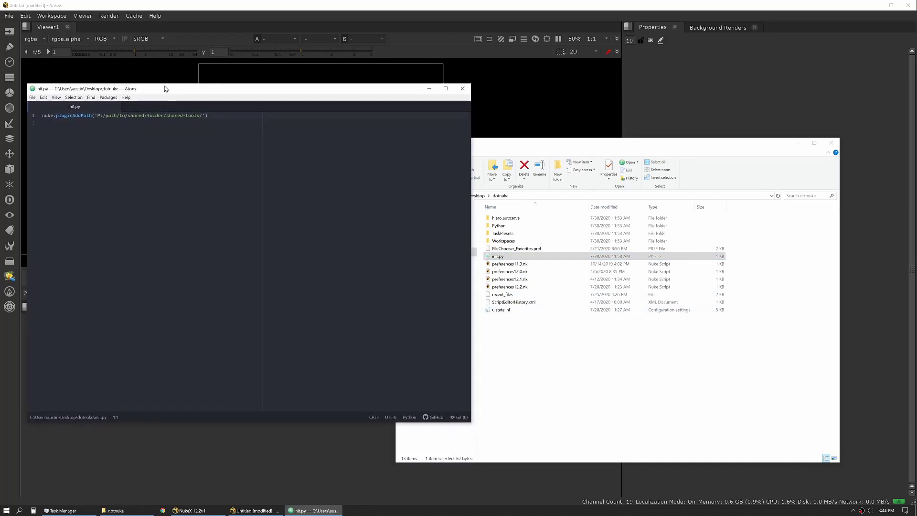
Step: Return to the Desktop folder in File Explorer and open init.py from the shared-tools folder
click(548, 348)
key(alt+Up)
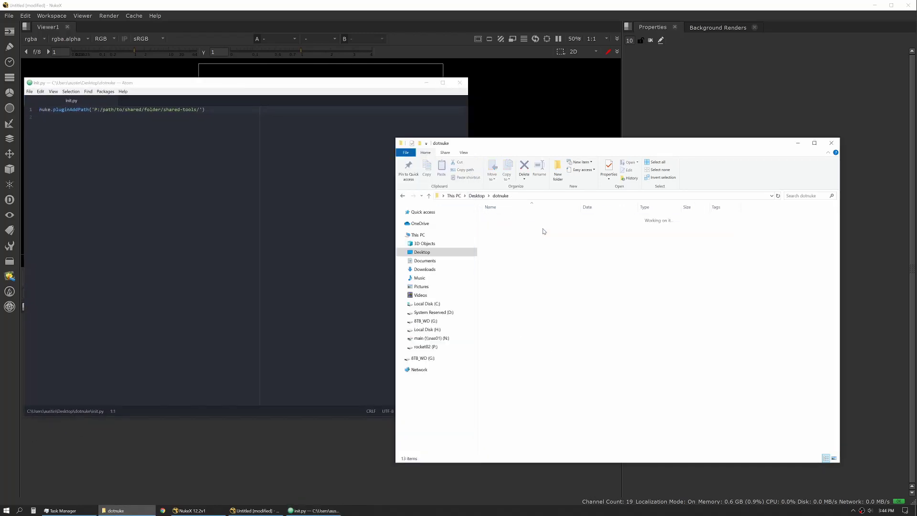
double_click(521, 249)
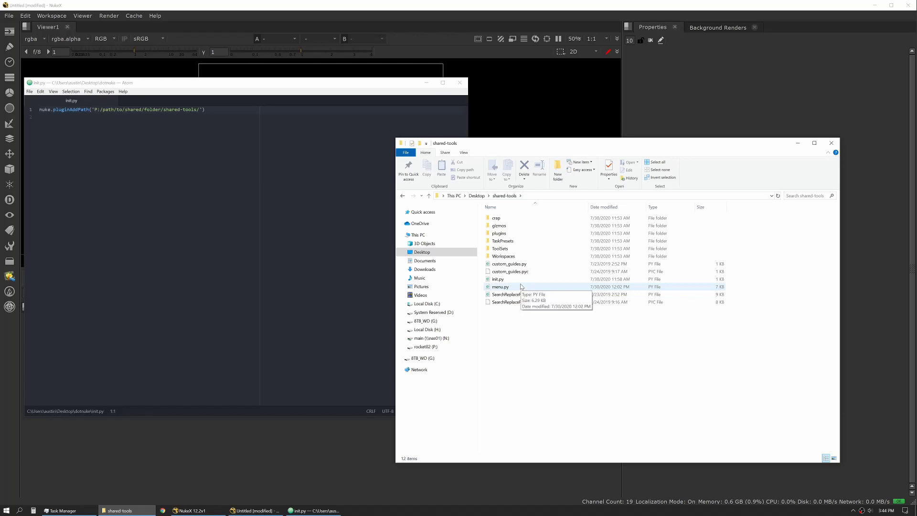
double_click(506, 279)
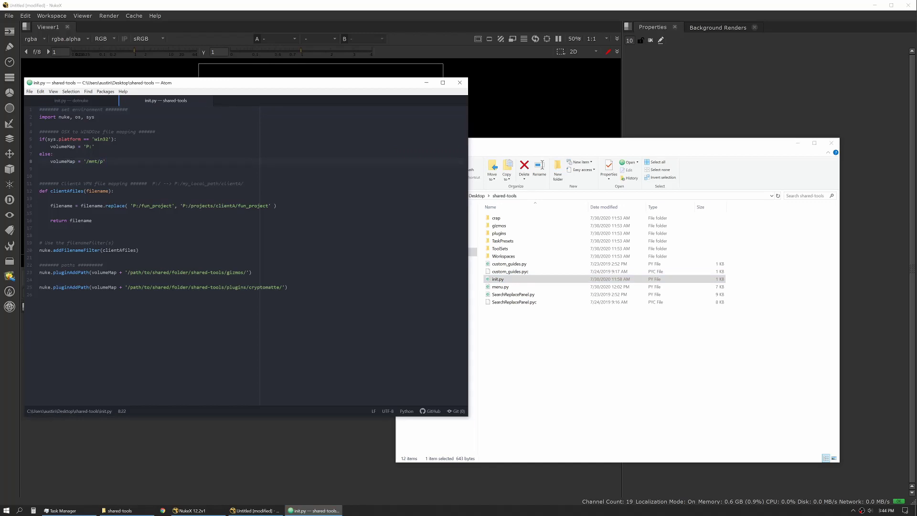
Step: Examine the platform check in the shared-tools init.py that assigns volumeMap for Windows and other systems
key(shift+Up)
key(shift+Up)
key(shift+Up)
key(shift+Up)
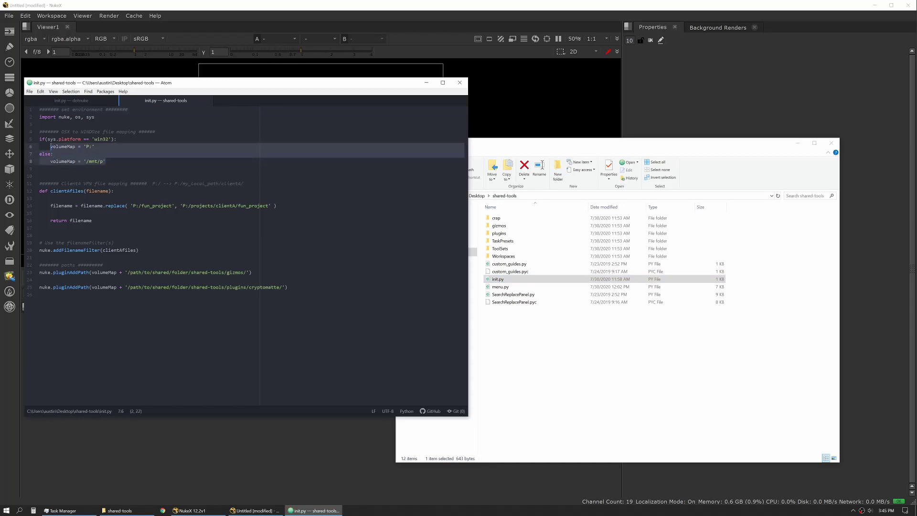
key(shift+Home)
click(53, 154)
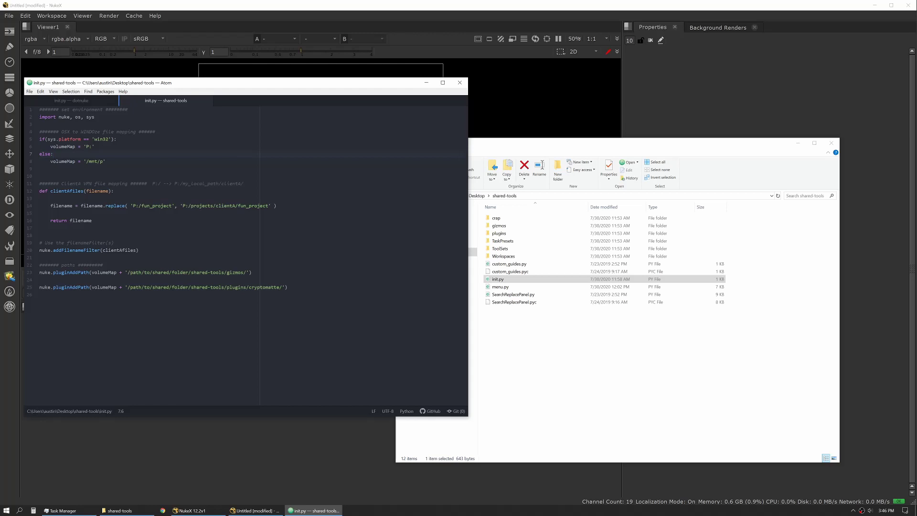
Step: Examine the source and replacement paths in the filename.replace line of the clientAfiles function
drag(172, 206, 131, 206)
click(187, 205)
double_click(171, 205)
Step: Examine the two nuke.pluginAddPath lines and trace the volumeMap variable from its definition to its use there
drag(50, 273, 228, 287)
click(40, 295)
double_click(59, 162)
key(ctrl+k)
key(ctrl+d)
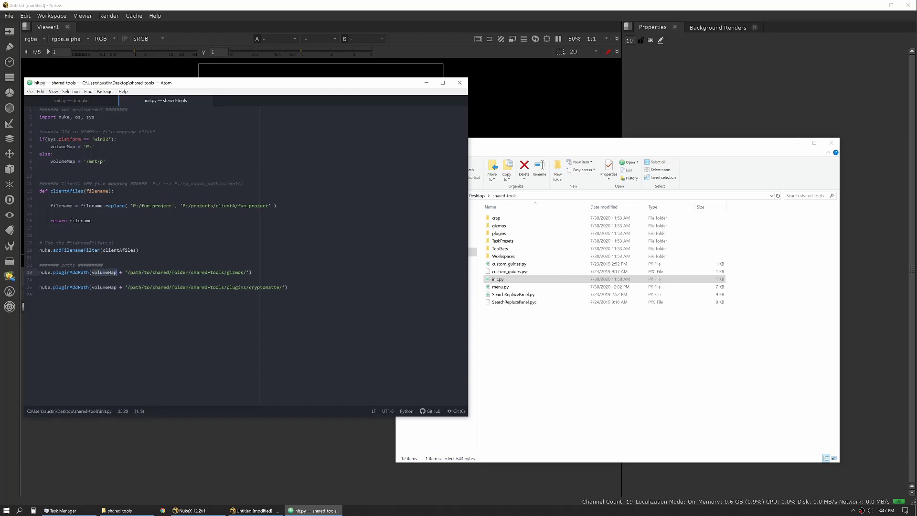